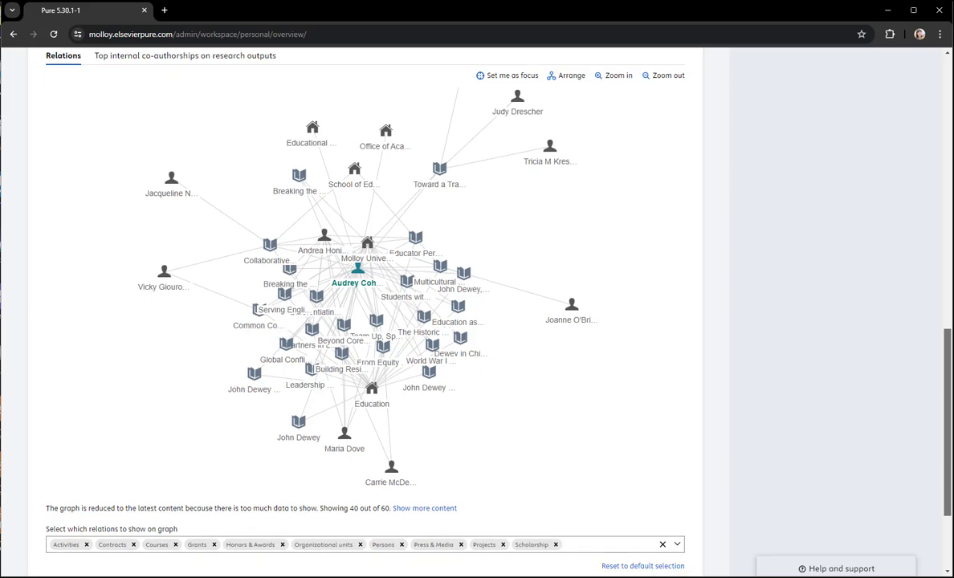
Step: Examine the research network graph with its co-authorship summaries and the additional scholarship types on the personal overview page
scroll(373, 305, "down", 2)
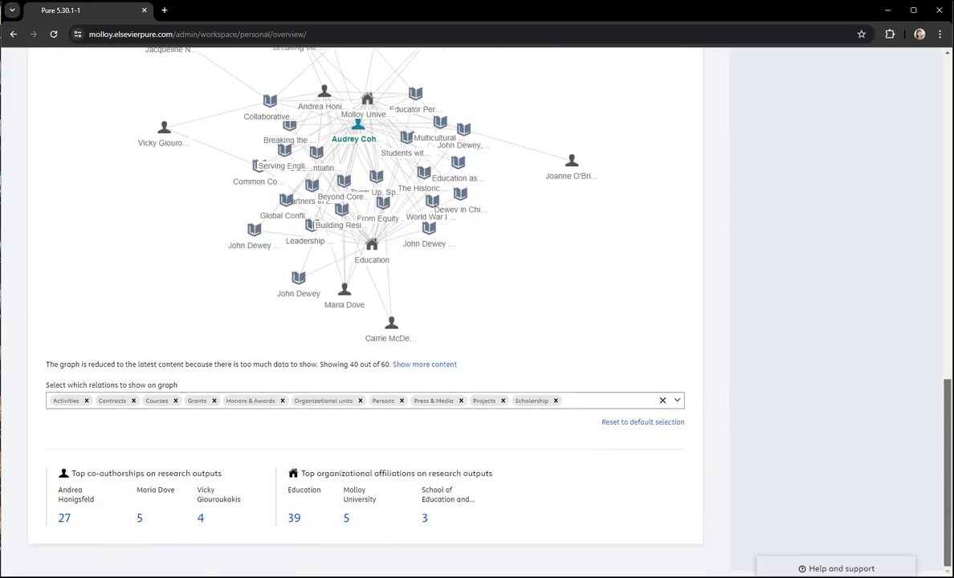
scroll(949, 399, "up", 4)
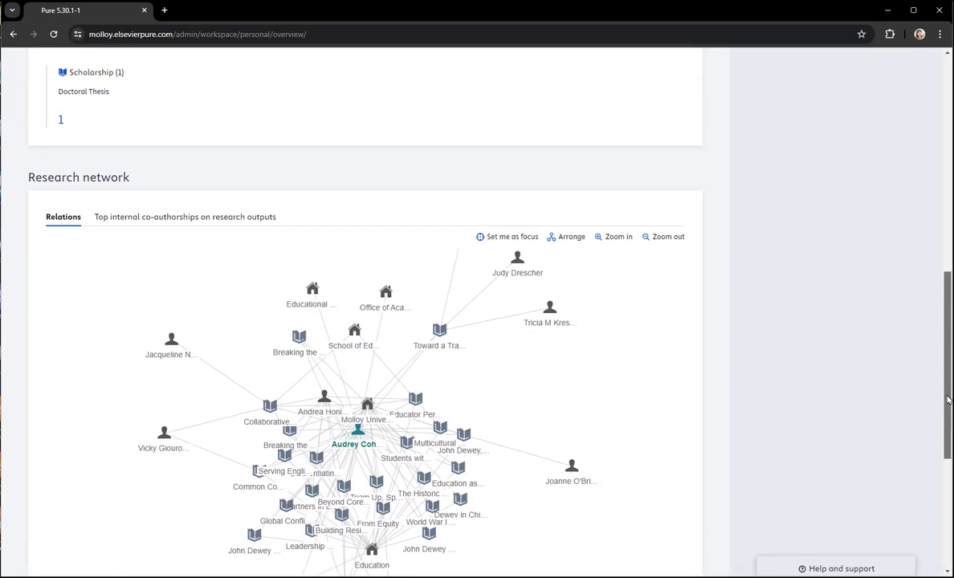
left_click_drag(949, 399, 944, 187)
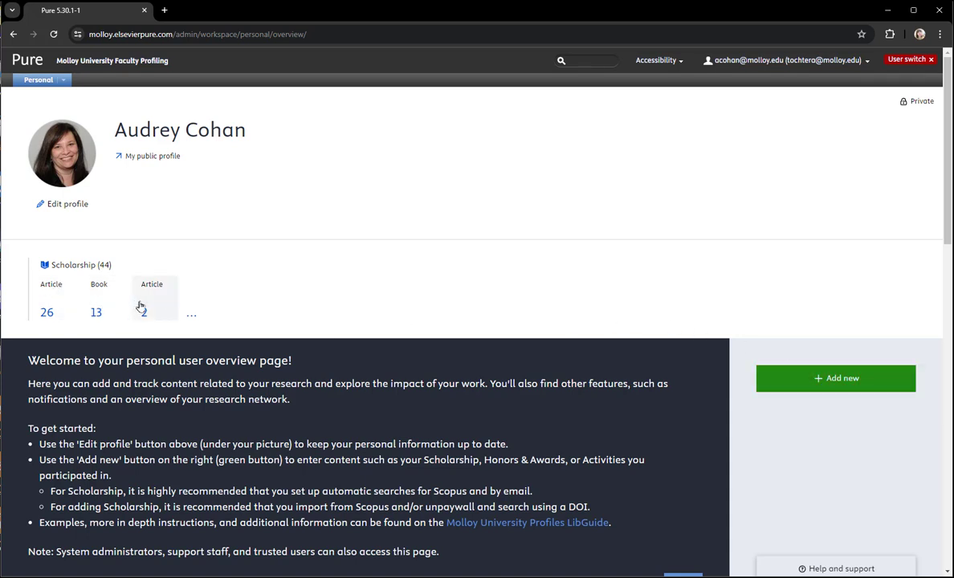
left_click(191, 308)
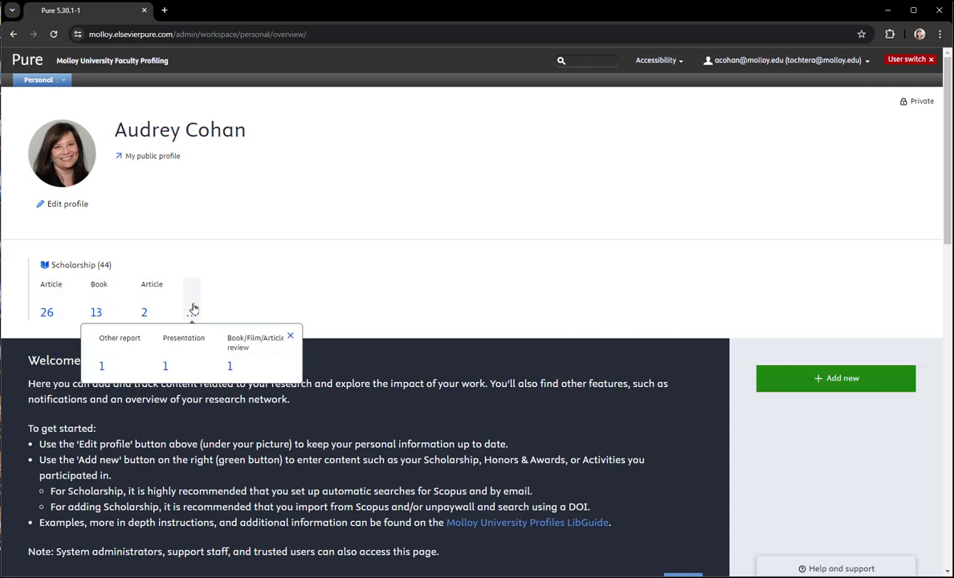
left_click(290, 335)
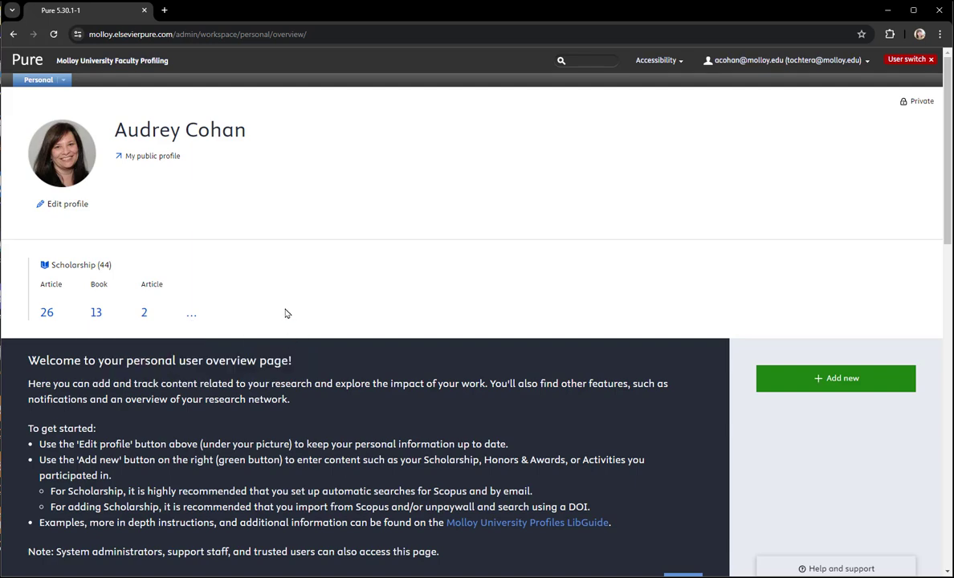
Step: Open the profile for editing and examine the name variant form's type choices, leaving without creating a variant
left_click(67, 205)
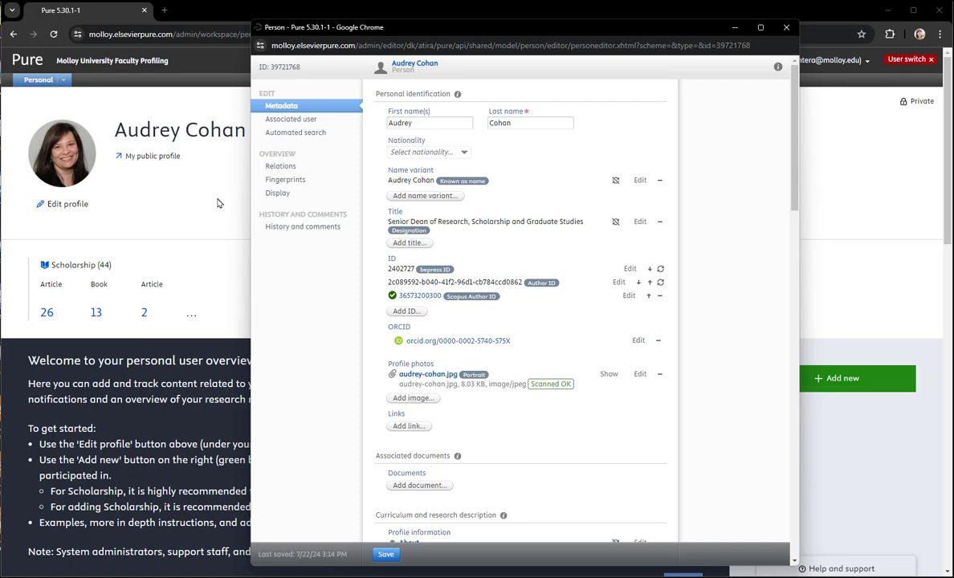
left_click(426, 196)
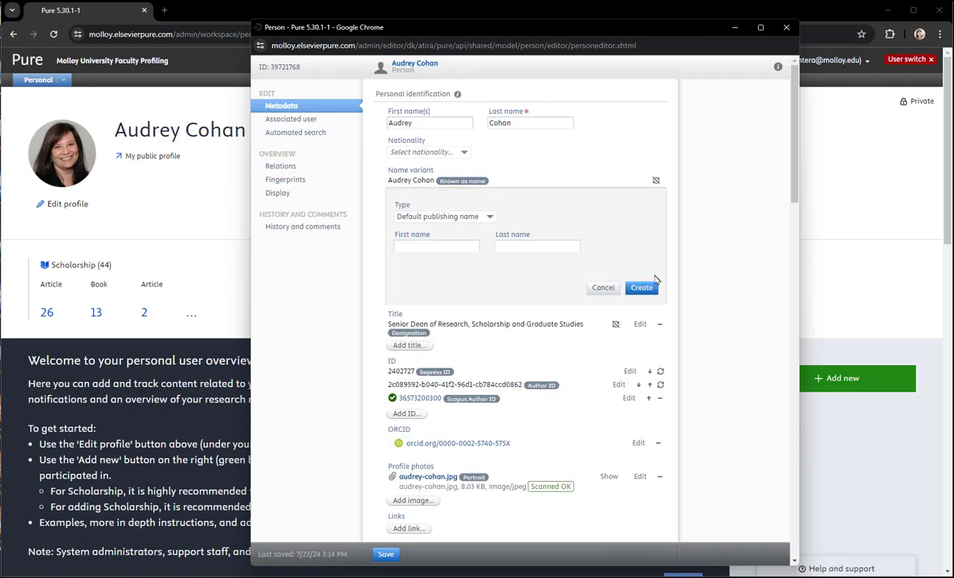
left_click(490, 217)
left_click(485, 216)
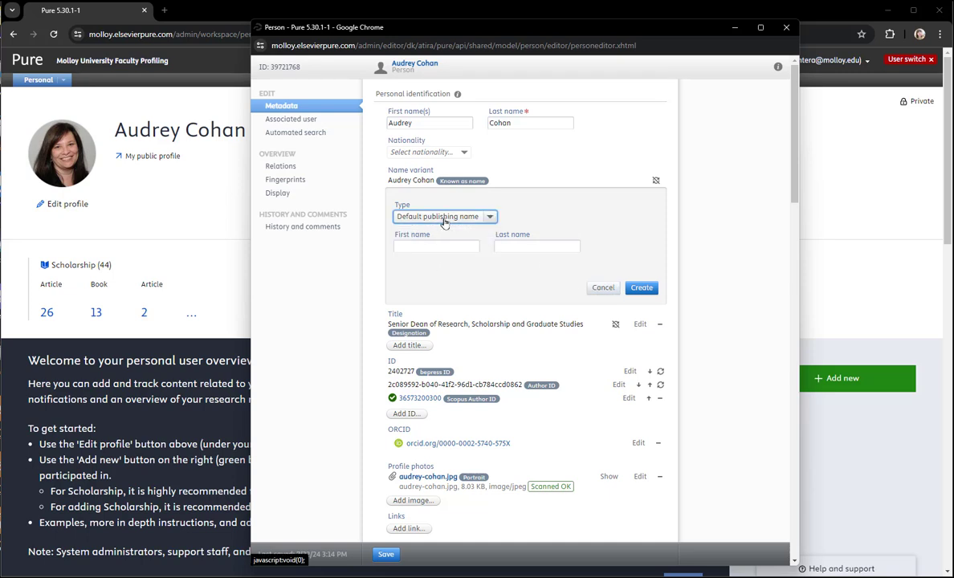
left_click(602, 289)
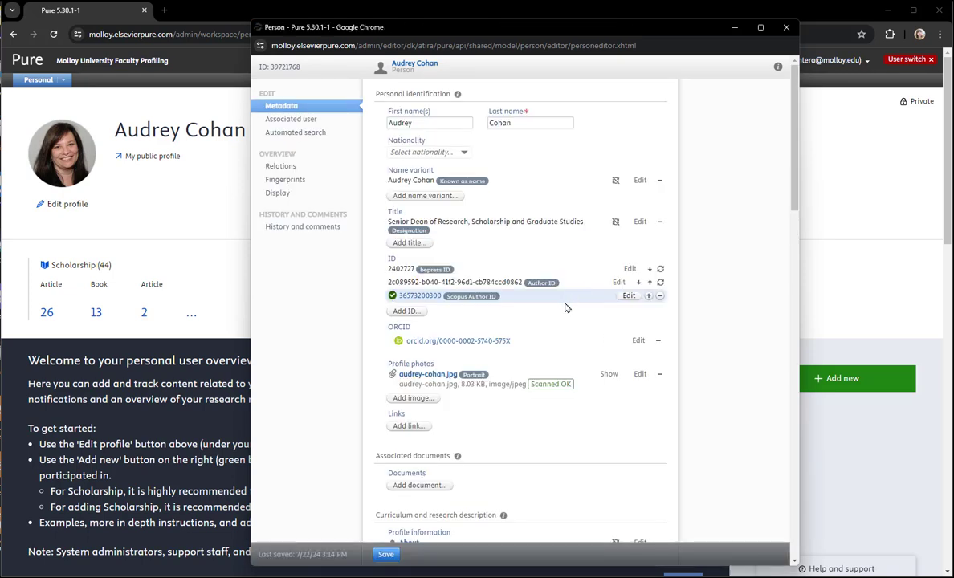
Step: Try filling in a new Post-nominal title of EdD for the profile and cancel the entry
left_click_drag(790, 202, 791, 217)
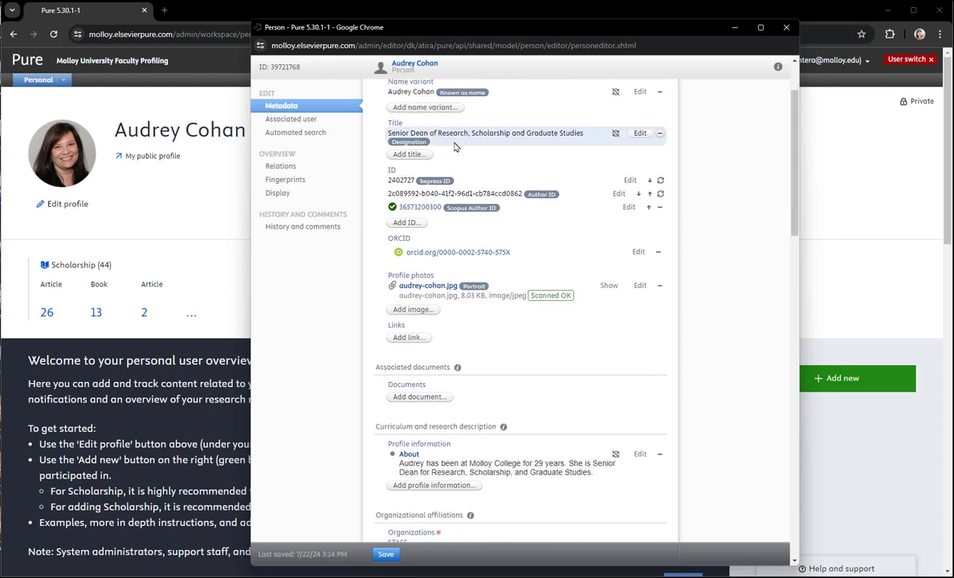
left_click(408, 154)
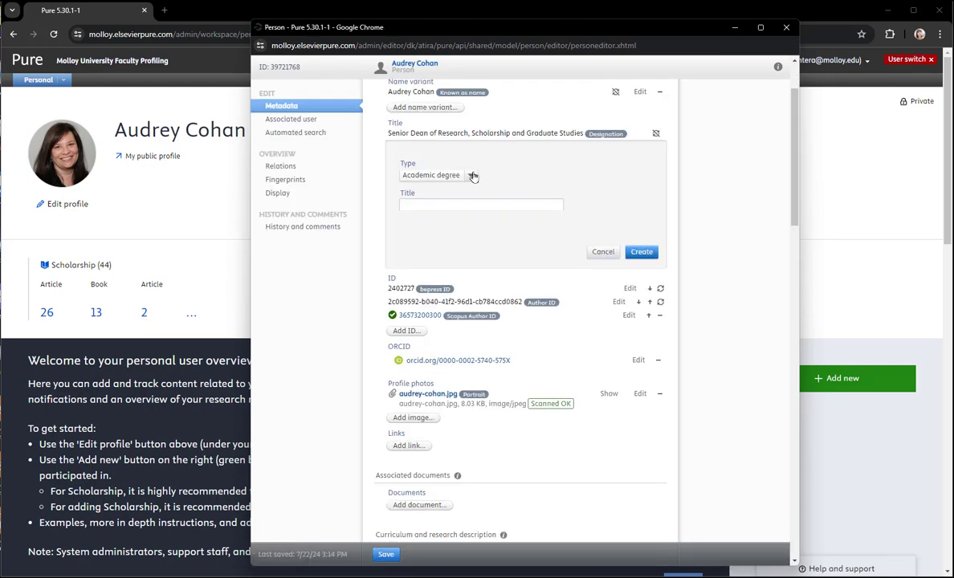
left_click(473, 176)
left_click(452, 224)
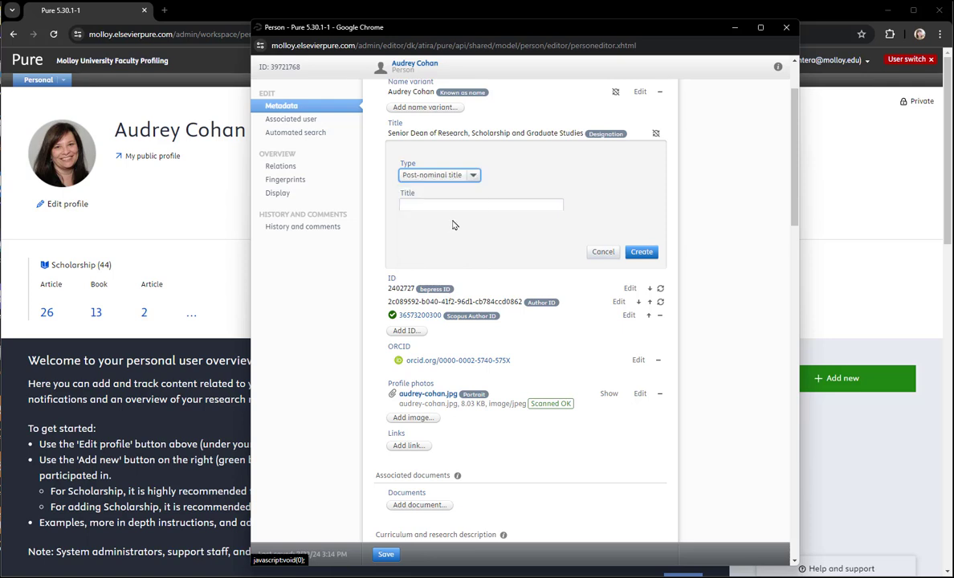
left_click(480, 204)
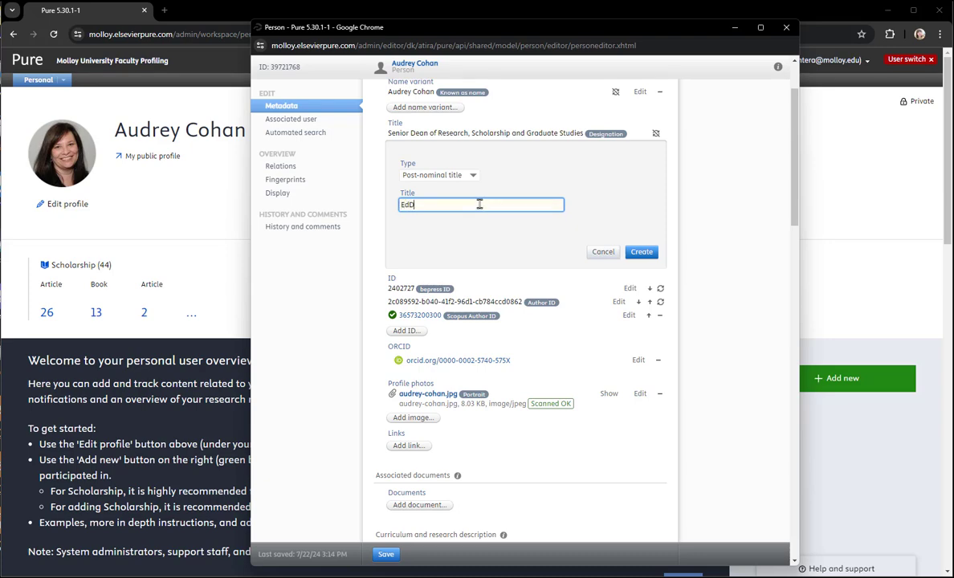
left_click(603, 252)
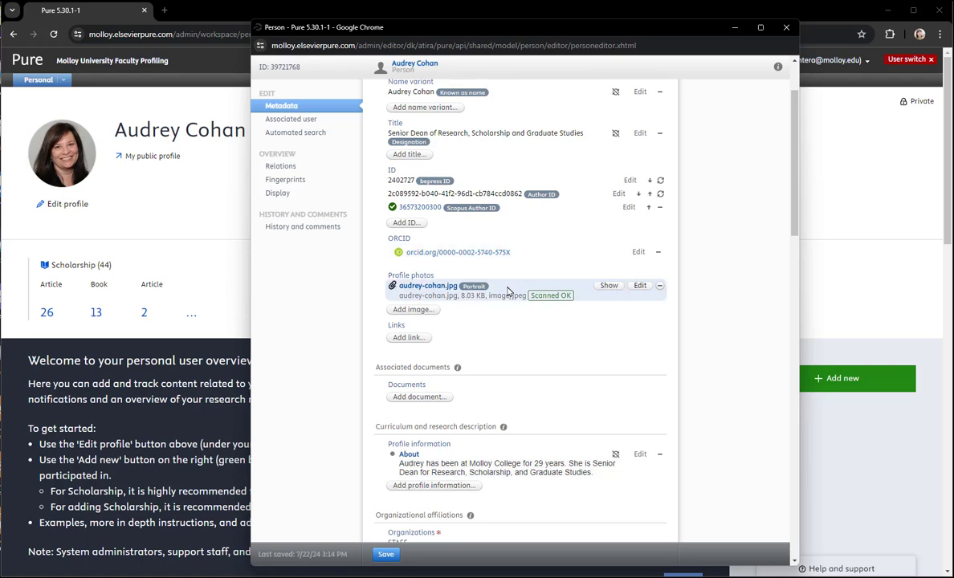
Step: Examine the link types available for a new profile link and leave the form without creating one
left_click(407, 339)
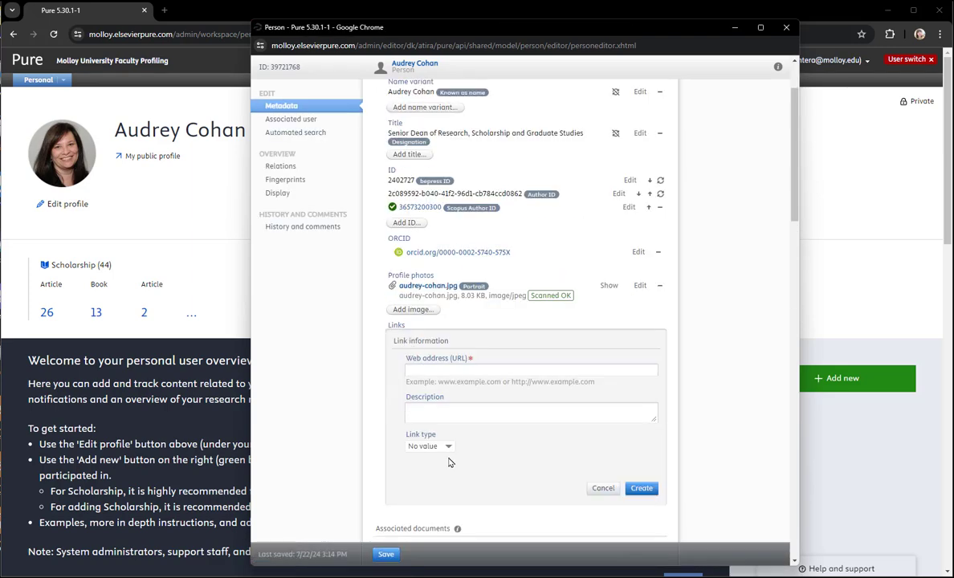
left_click(450, 447)
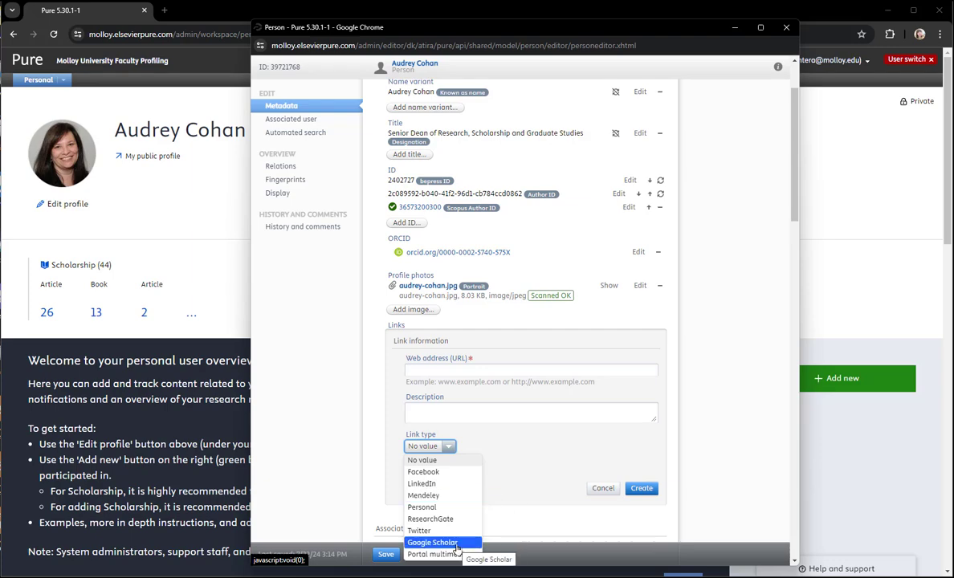
left_click(609, 493)
left_click(608, 493)
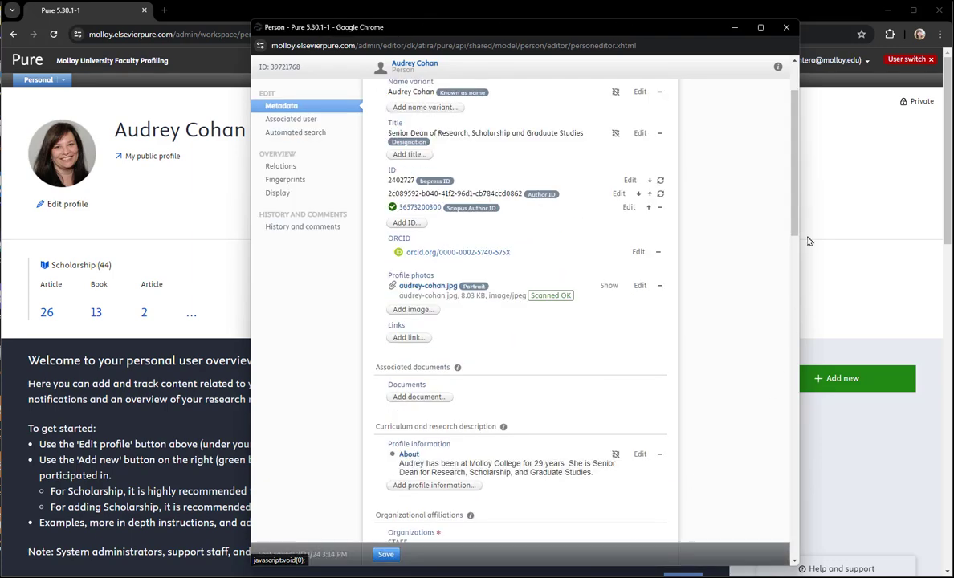
Step: Try starting a new associated document of type CV and cancel it without uploading a file
left_click_drag(795, 213, 791, 318)
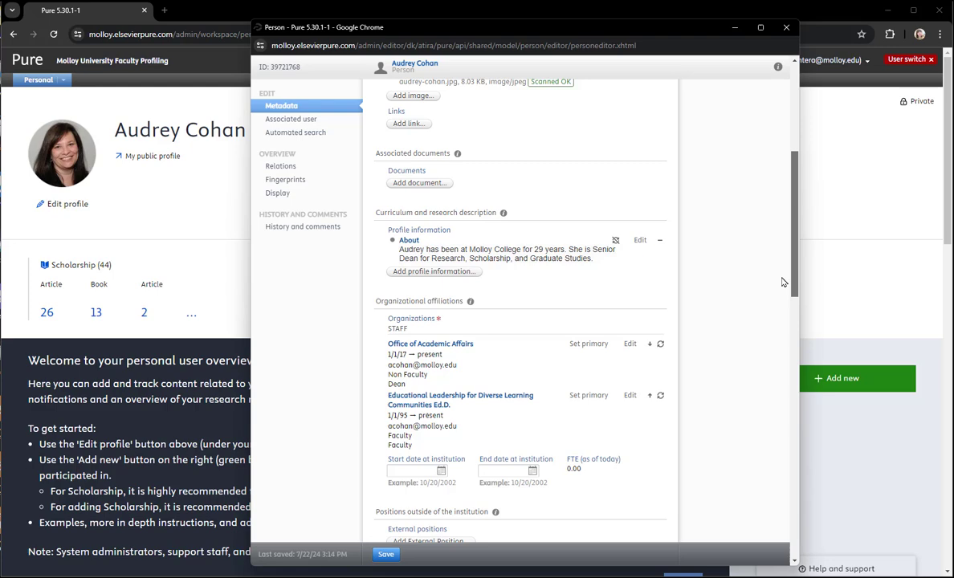
left_click(416, 184)
left_click(415, 351)
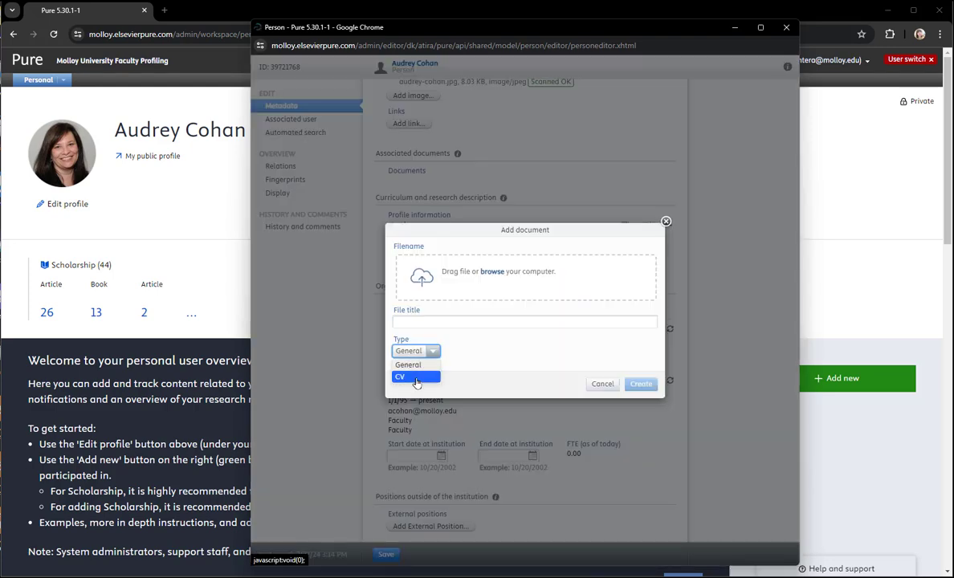
left_click(406, 376)
left_click(602, 384)
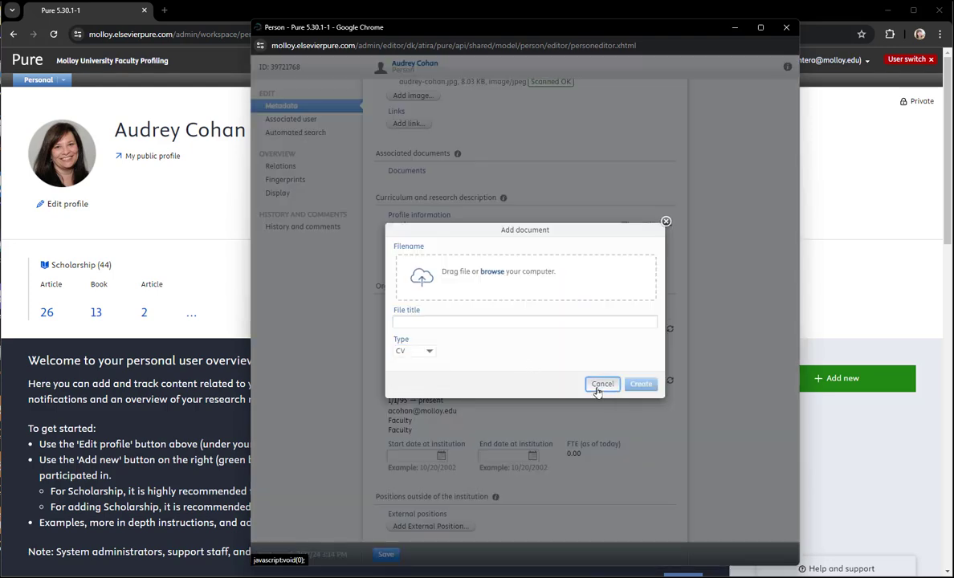
Step: Examine the profile's affiliations, qualifications, research interests, disciplines, visibility and associated user account
scroll(455, 167, "down", 3)
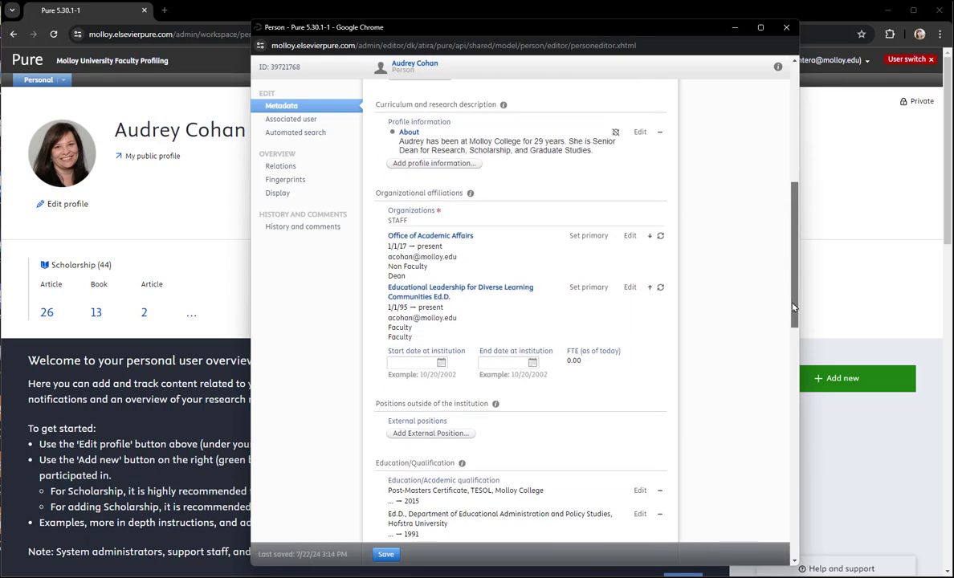
mouse_move(469, 170)
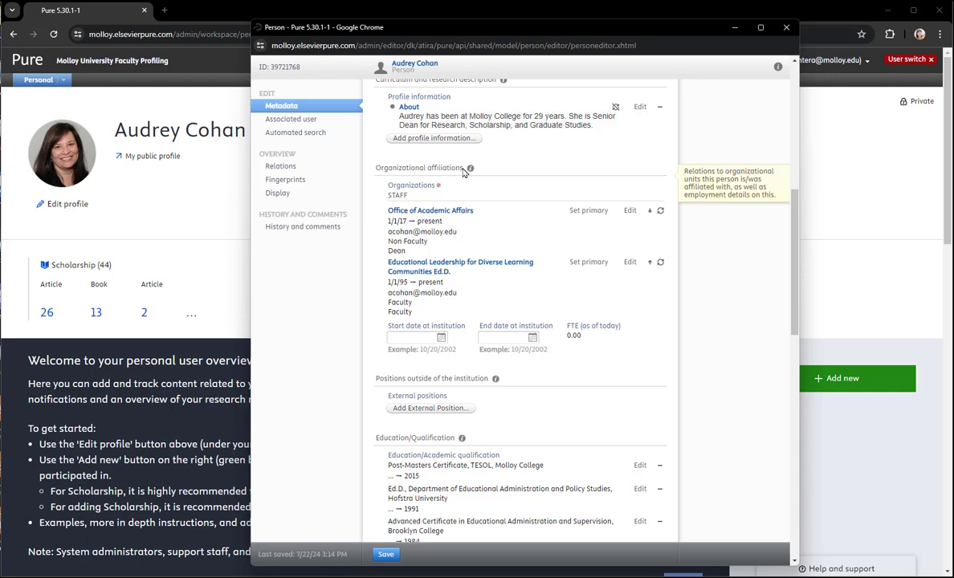
left_click_drag(793, 311, 793, 357)
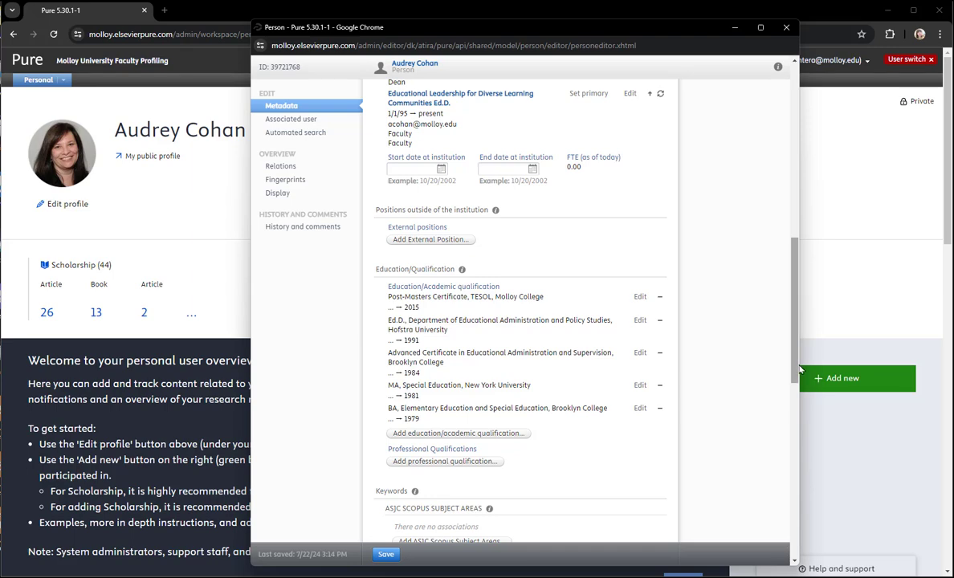
left_click_drag(795, 371, 784, 495)
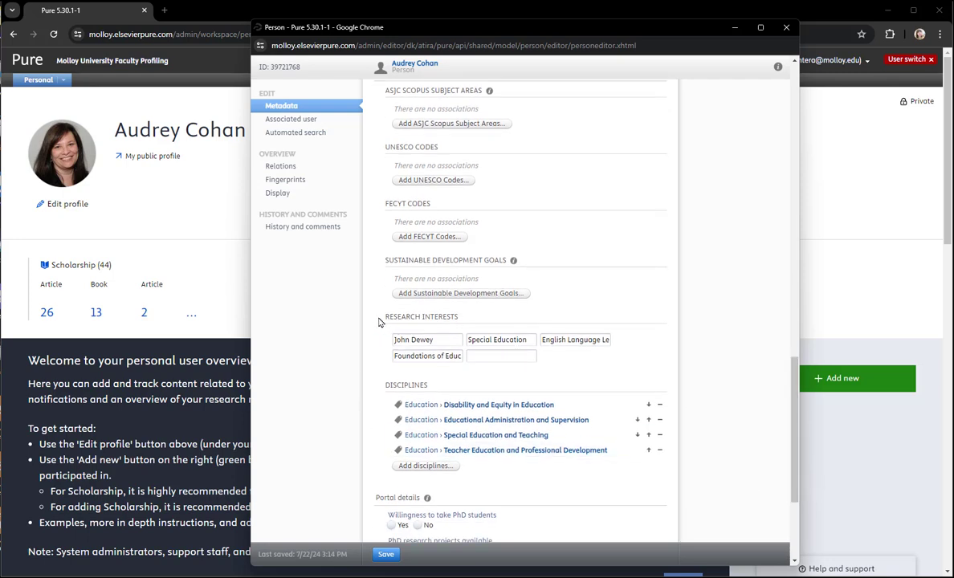
left_click_drag(380, 322, 460, 323)
left_click_drag(382, 387, 431, 387)
scroll(562, 433, "down", 3)
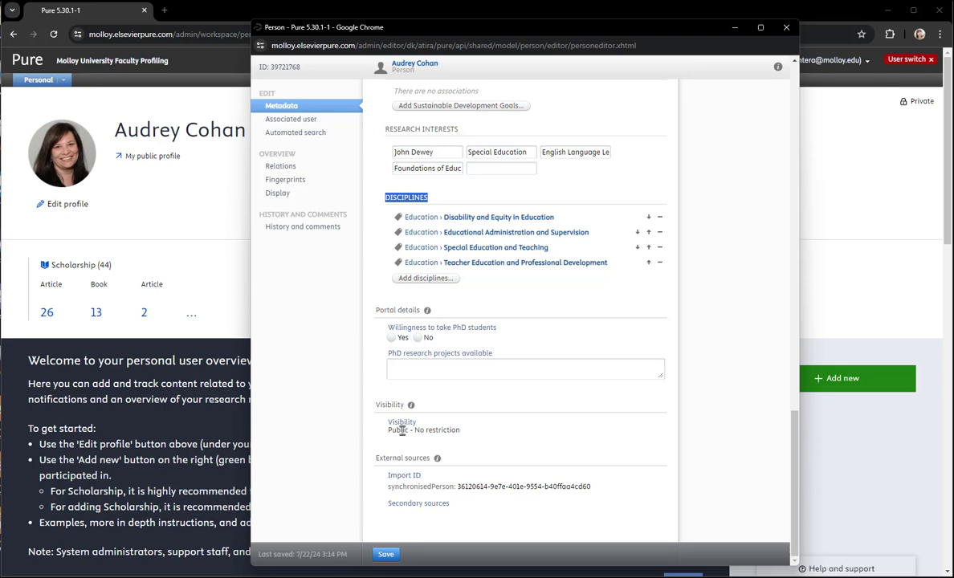
scroll(764, 208, "up", 10)
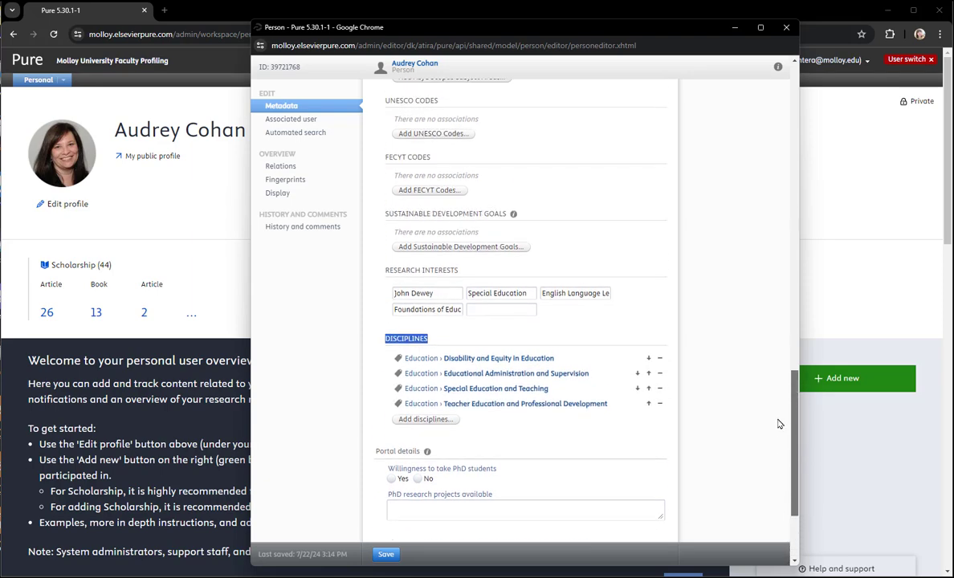
scroll(764, 208, "up", 5)
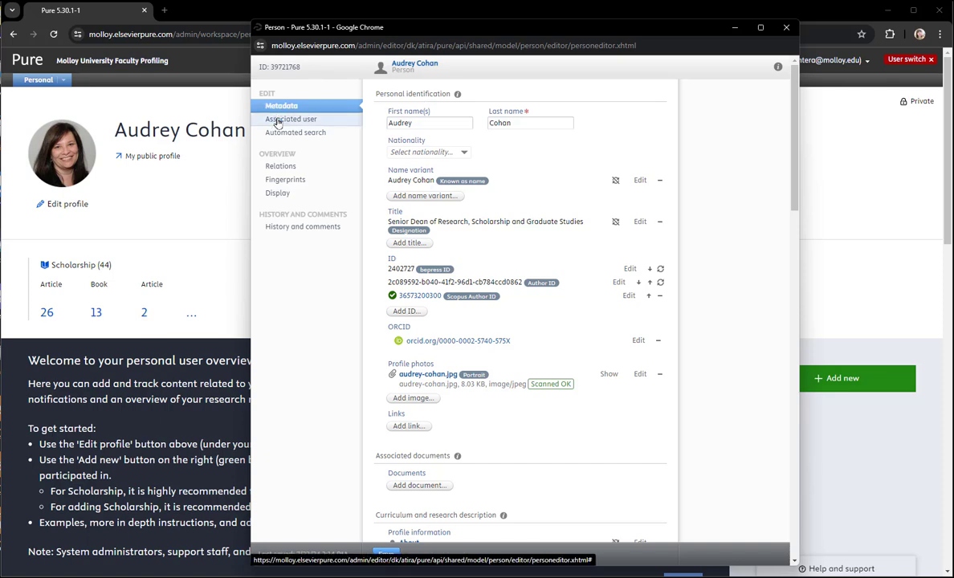
left_click(278, 121)
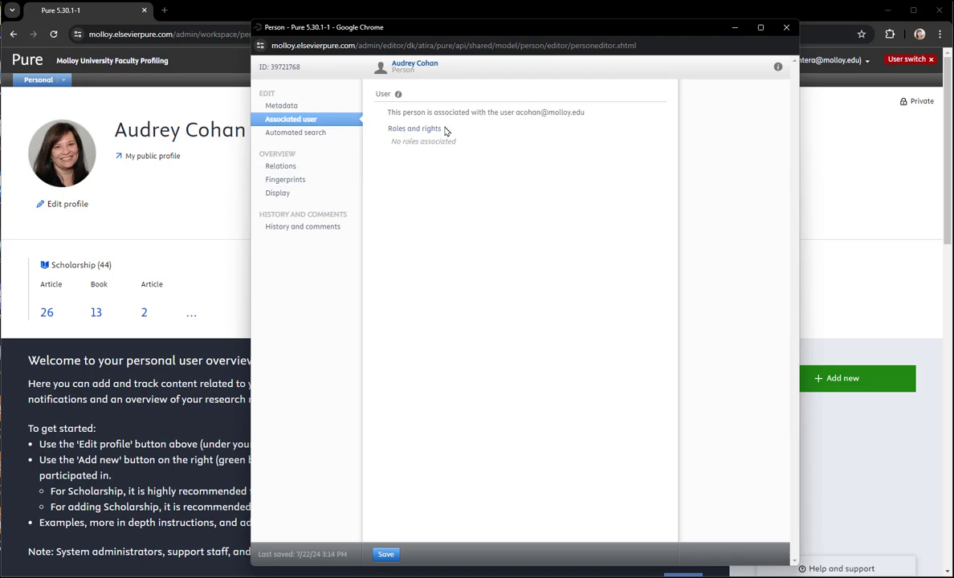
left_click_drag(590, 113, 519, 111)
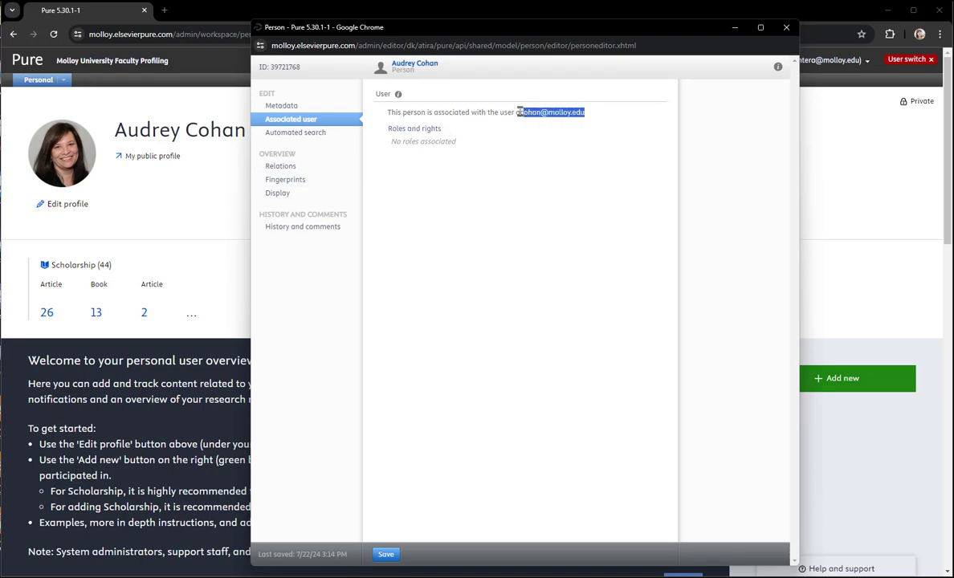
Step: Turn on the automated publication search for Scopus in the profile's automated search settings
left_click(304, 131)
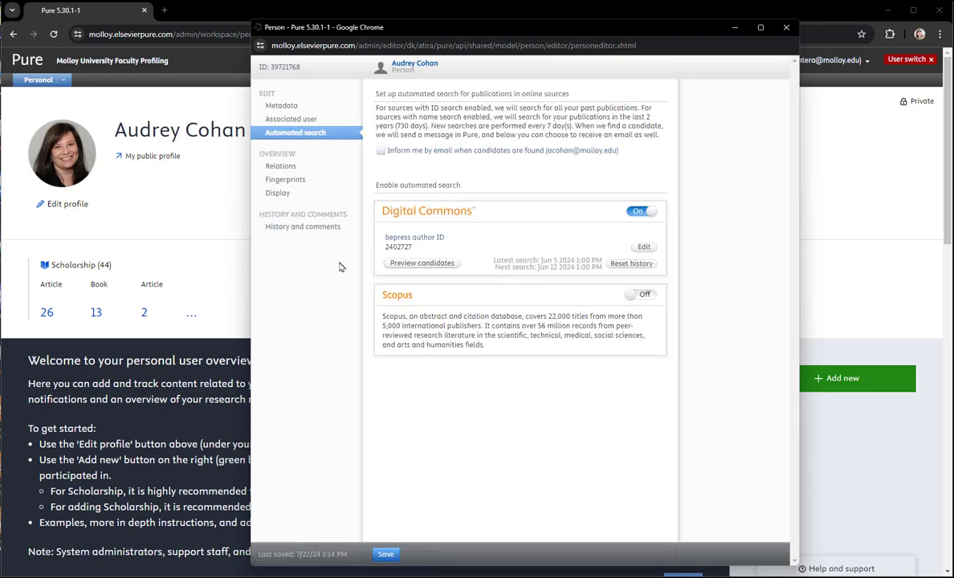
left_click(381, 151)
left_click(643, 295)
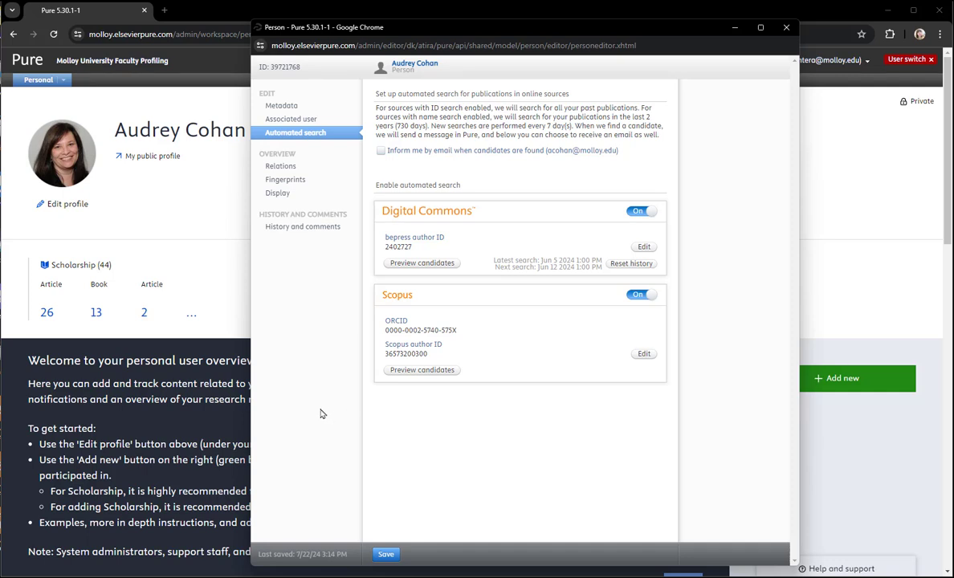
Step: View the profile's related scholarship as an overview and as a full list, and open its fingerprints
left_click(278, 169)
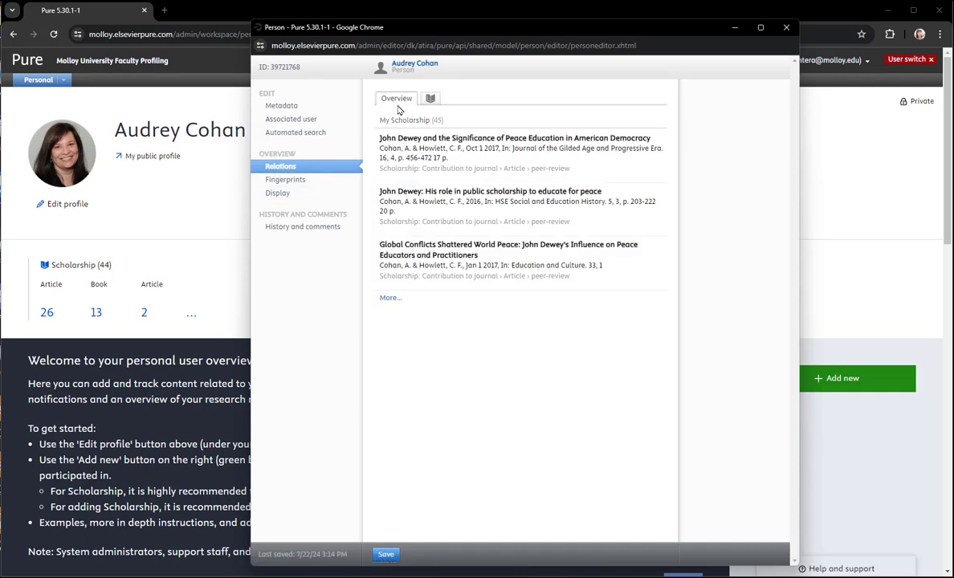
left_click(432, 100)
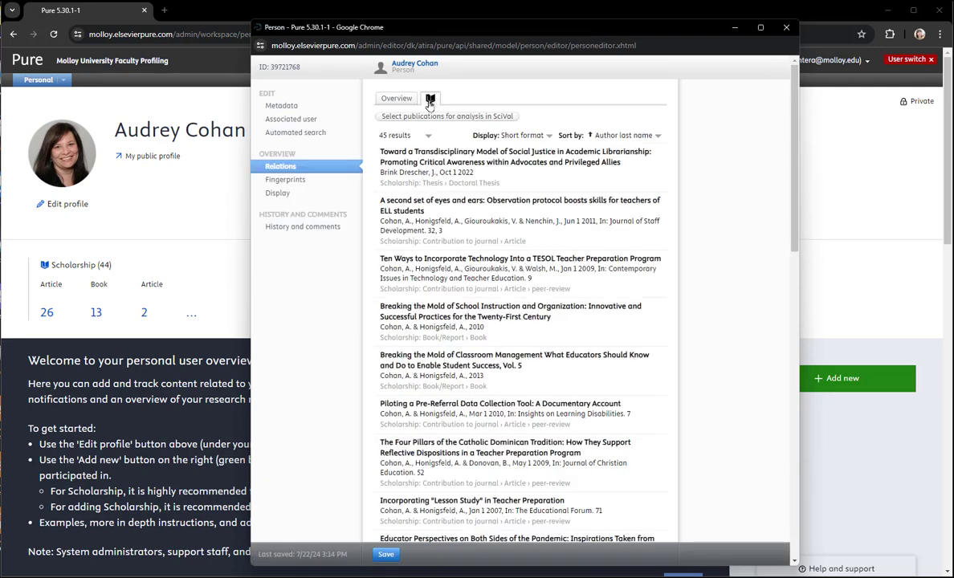
left_click(406, 105)
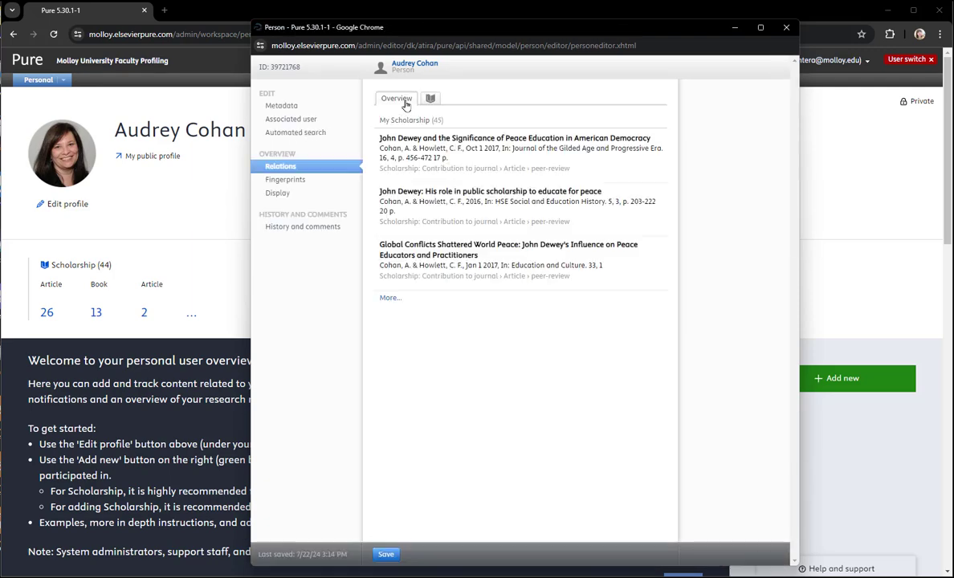
left_click(295, 183)
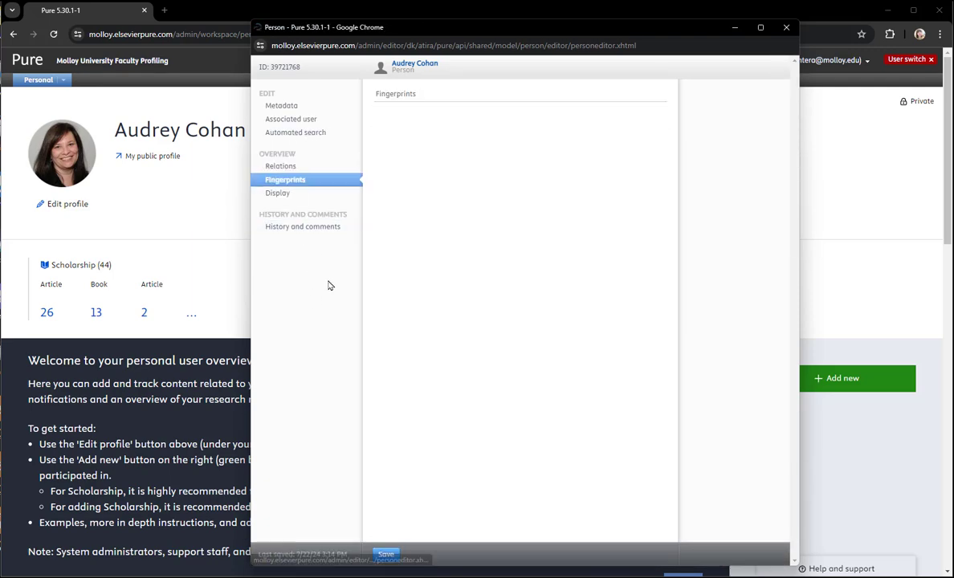
Step: Review the profile's display section and history and comments, return to its metadata and save the profile
left_click(283, 195)
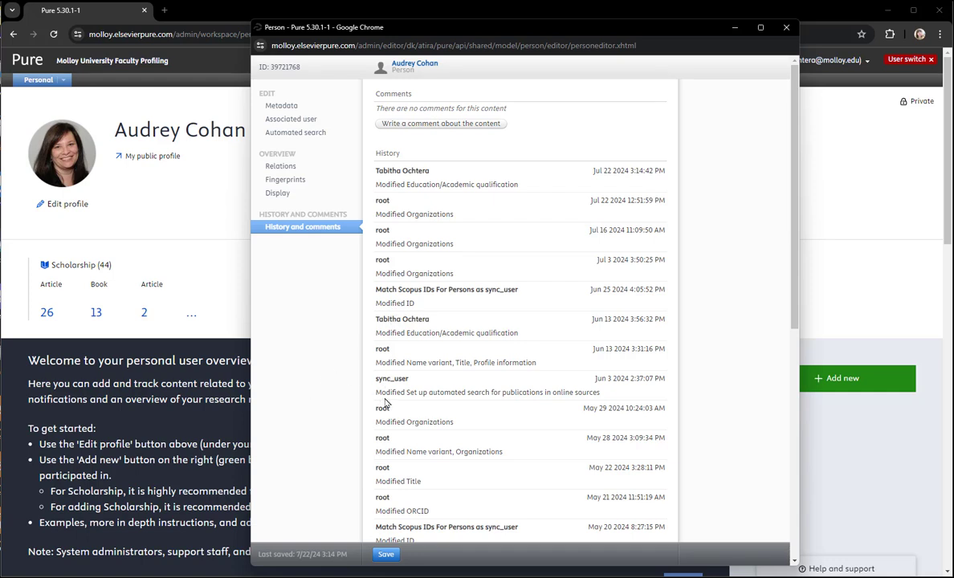
left_click(277, 111)
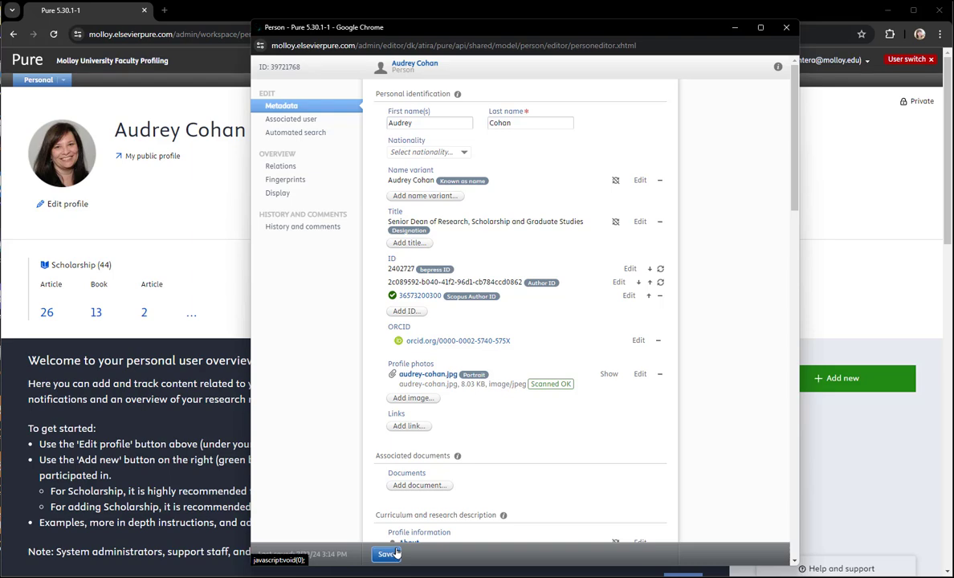
left_click(388, 554)
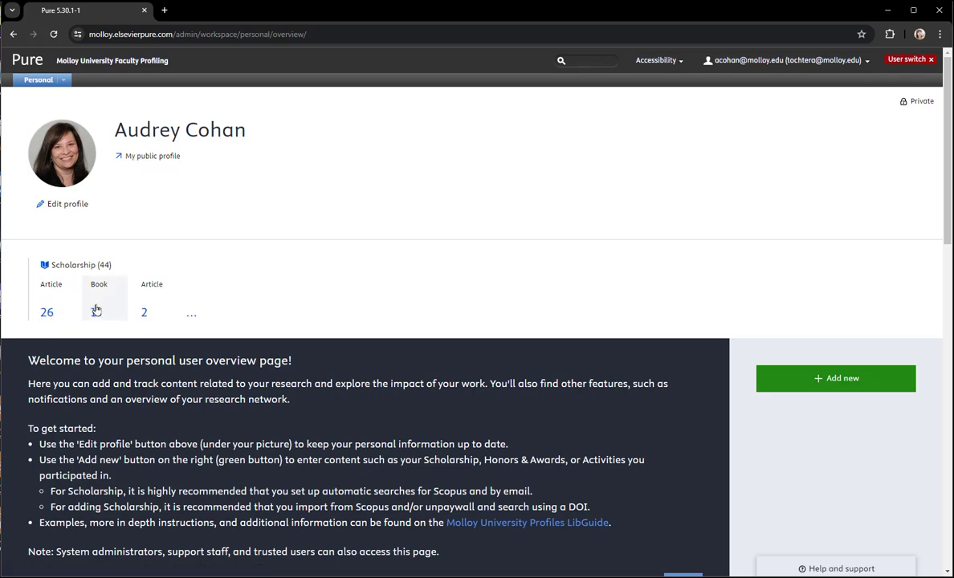
Step: View the profile's articles, activities, and honors and awards lists, and return to the personal overview
left_click(48, 315)
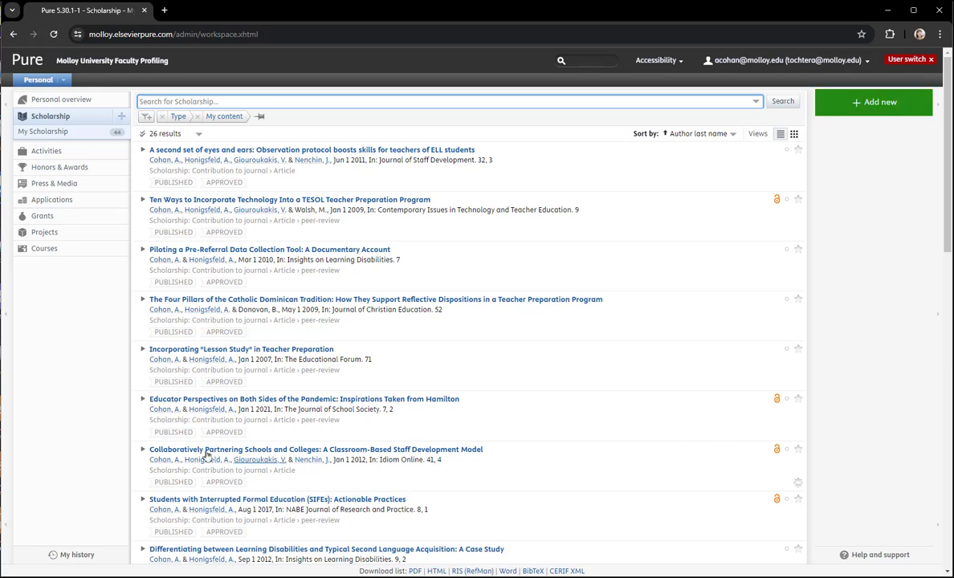
left_click(60, 155)
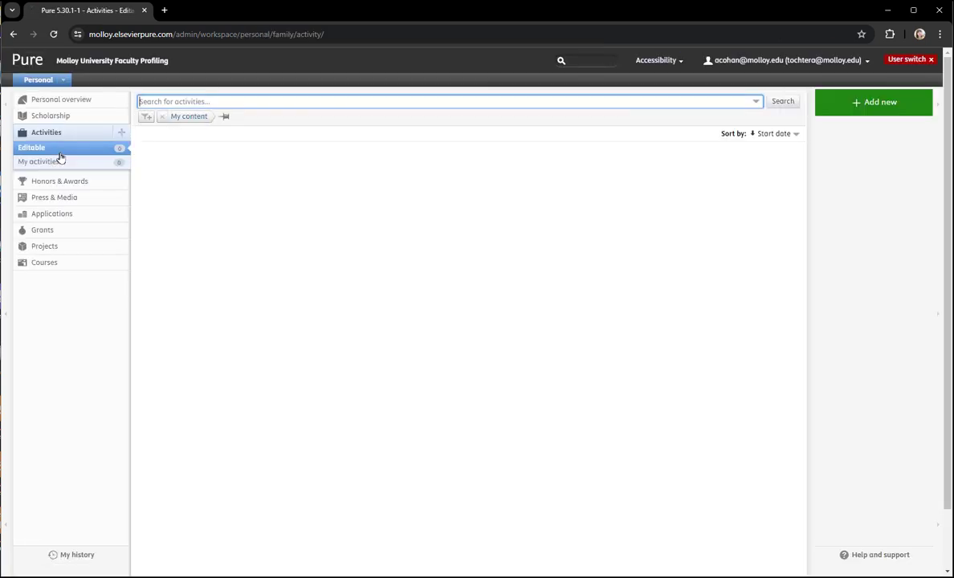
left_click(72, 180)
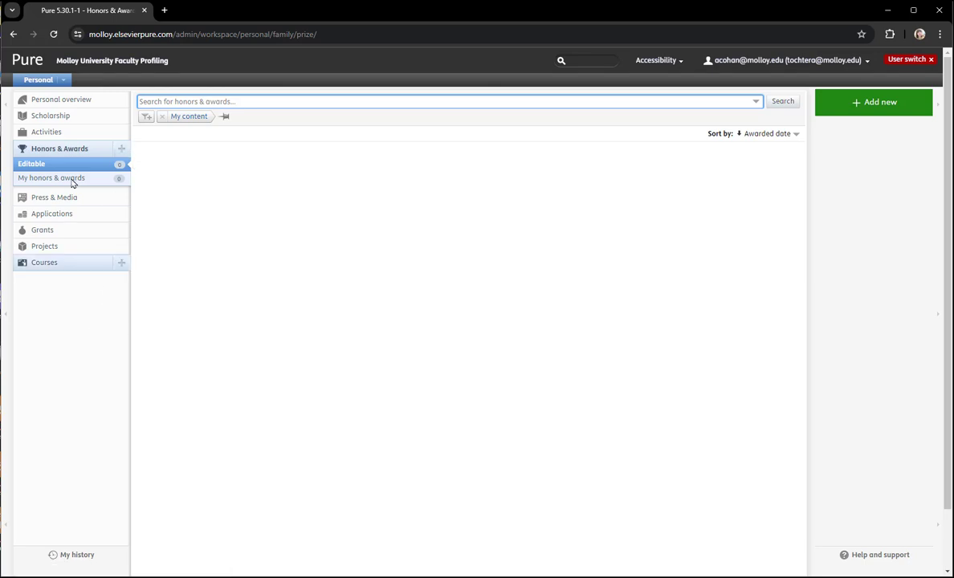
left_click(76, 101)
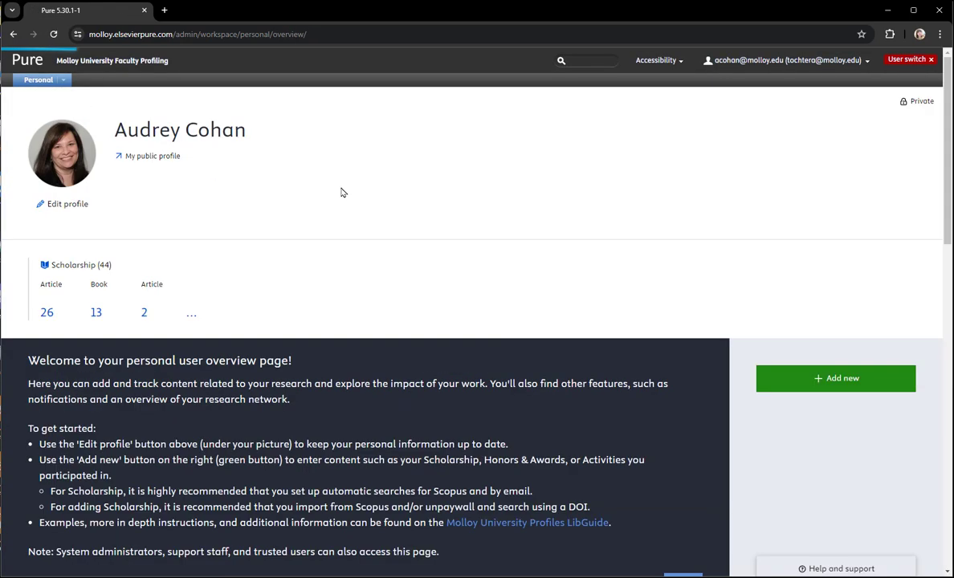
Step: Examine the new scholarship submission options for templates, online sources and file import, and close the submission chooser without creating anything
left_click(836, 382)
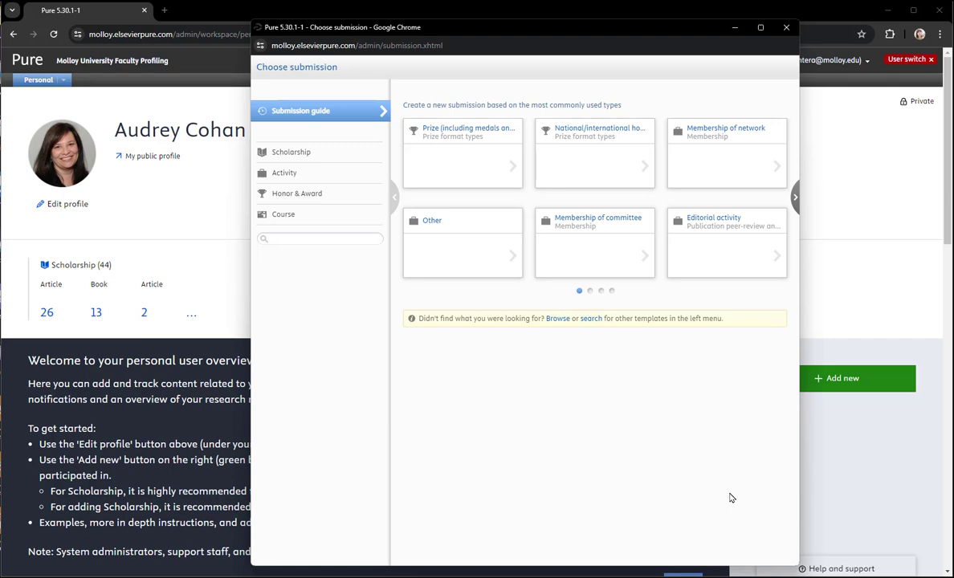
left_click(291, 154)
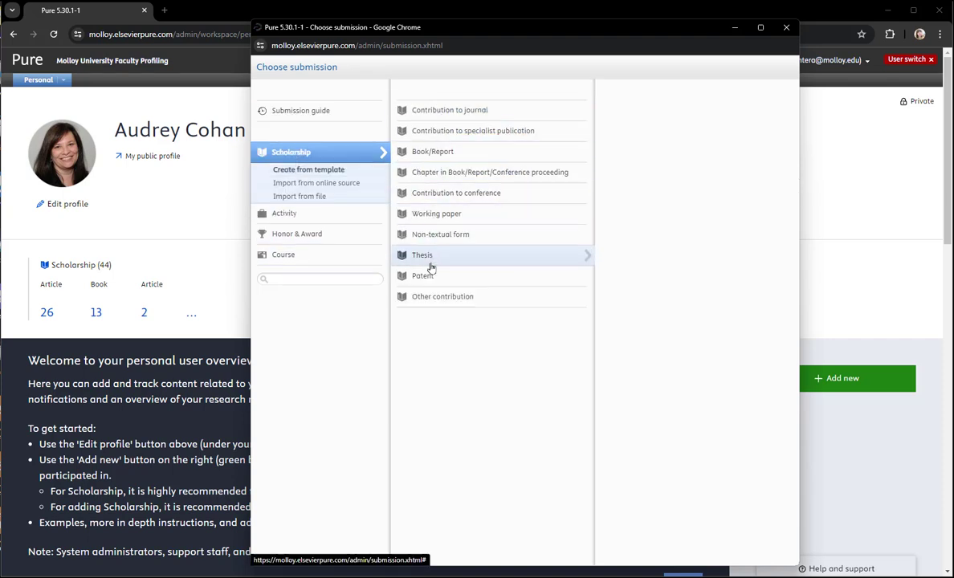
left_click(303, 183)
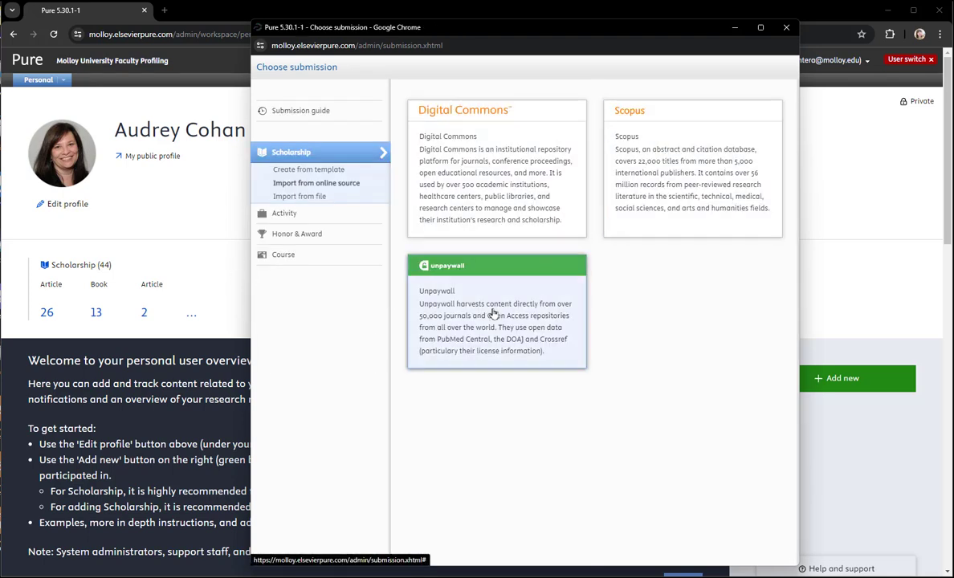
left_click(318, 198)
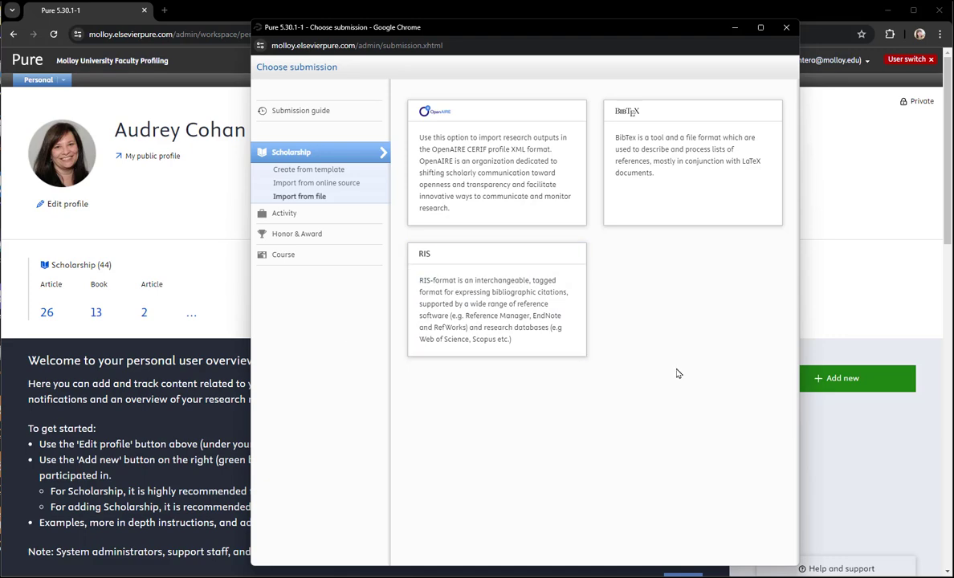
left_click(787, 28)
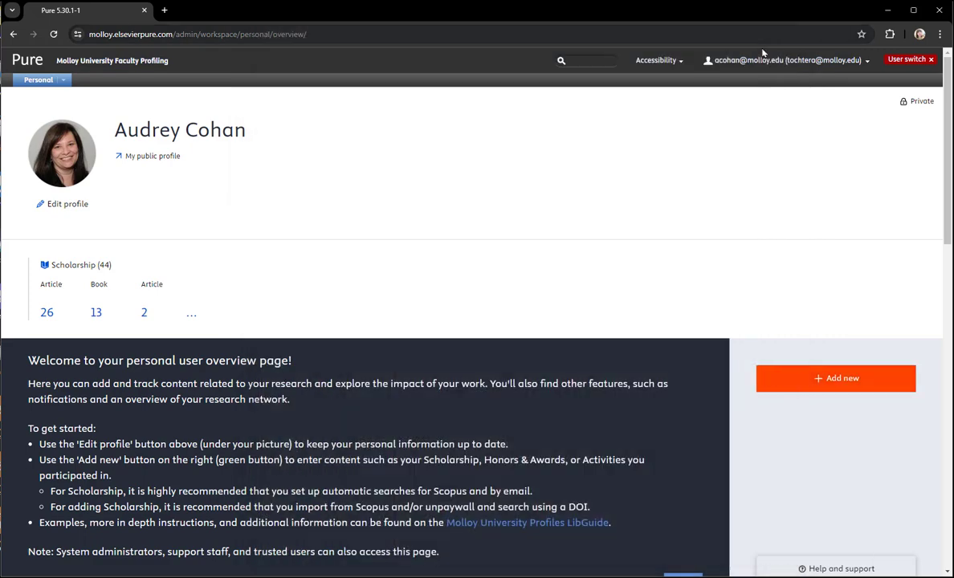
Step: Open the faculty member's public profile and examine its personal information, qualifications, research interests and disciplines
left_click(138, 157)
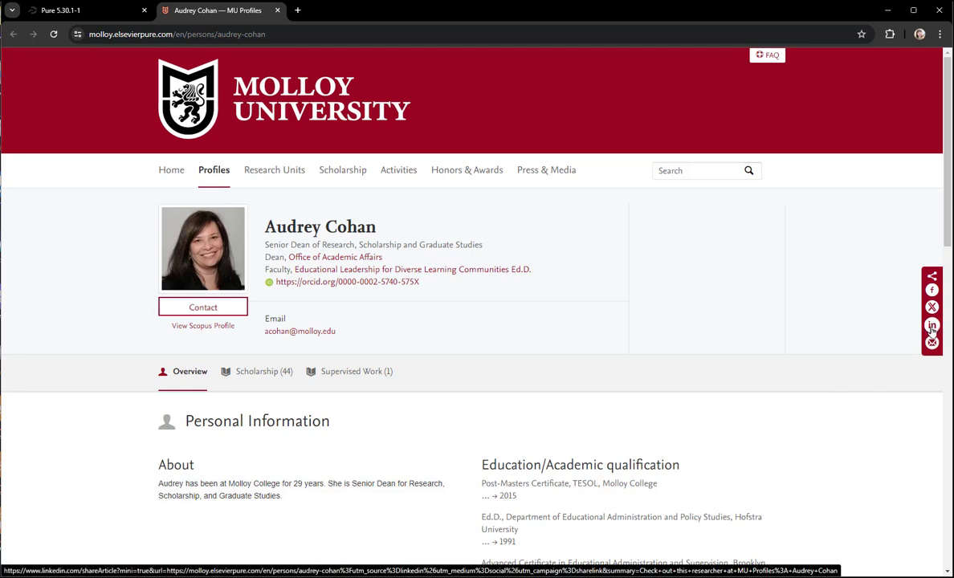
scroll(940, 326, "down", 3)
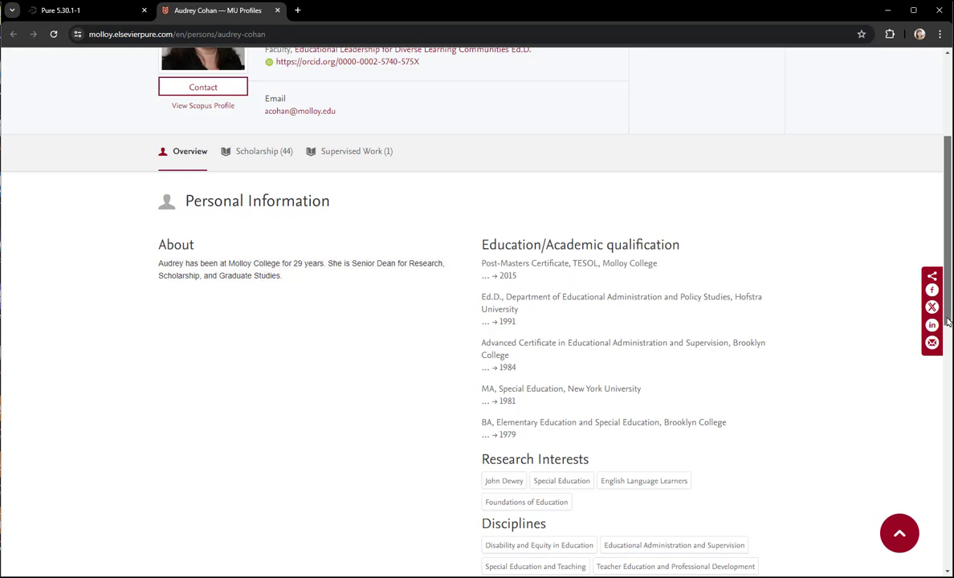
left_click_drag(948, 321, 852, 361)
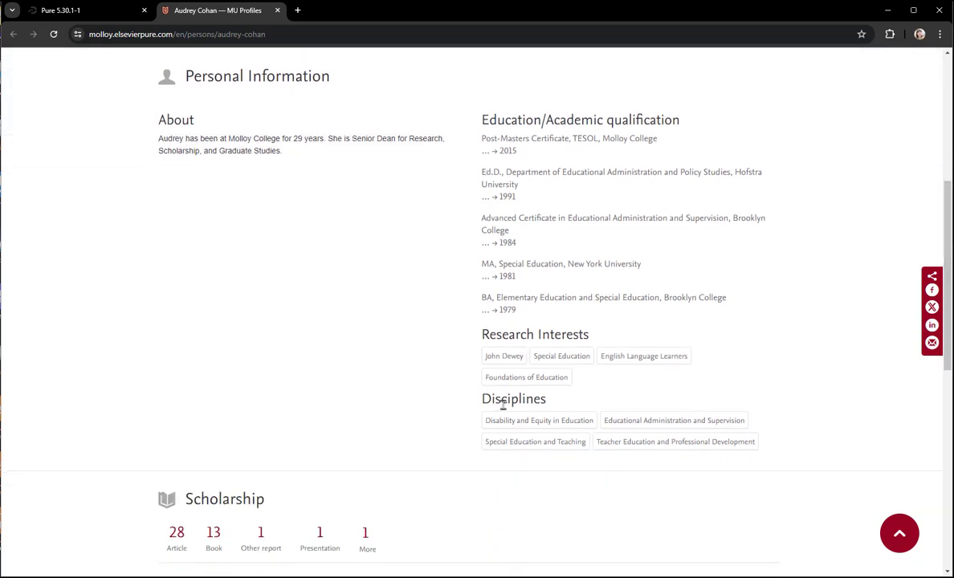
left_click_drag(945, 369, 946, 221)
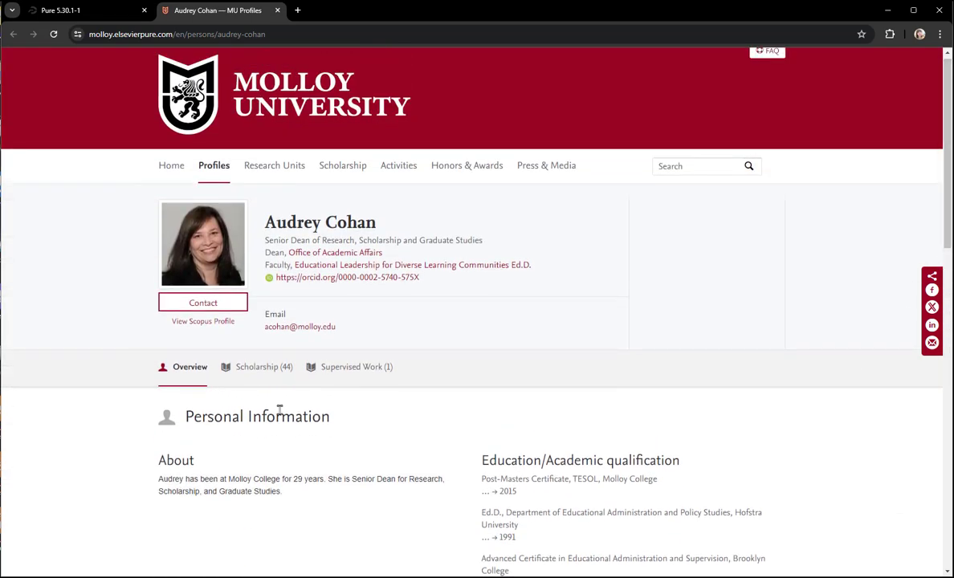
Step: View the public profile's scholarship and supervised work listings, and close the public profile
left_click(260, 370)
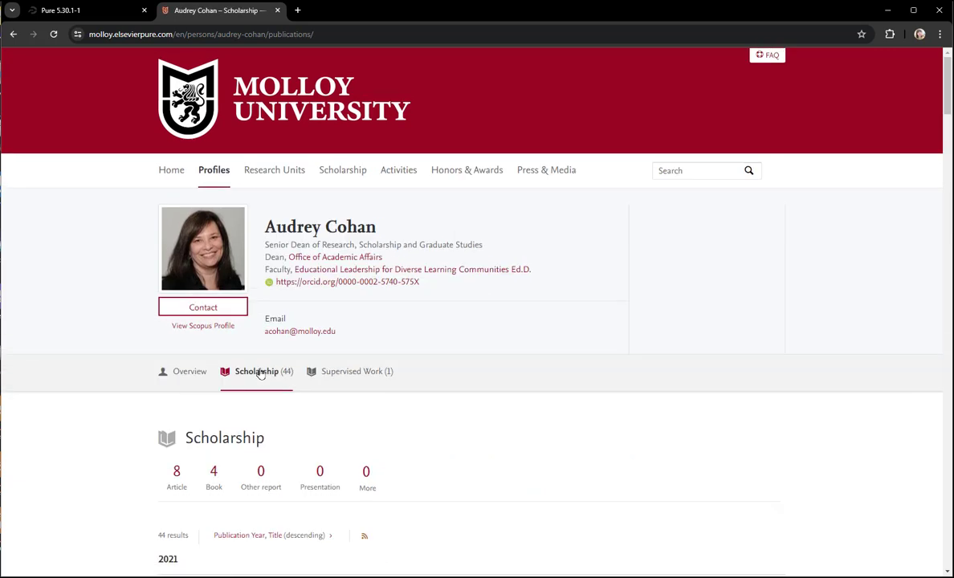
left_click(367, 375)
scroll(495, 431, "down", 2)
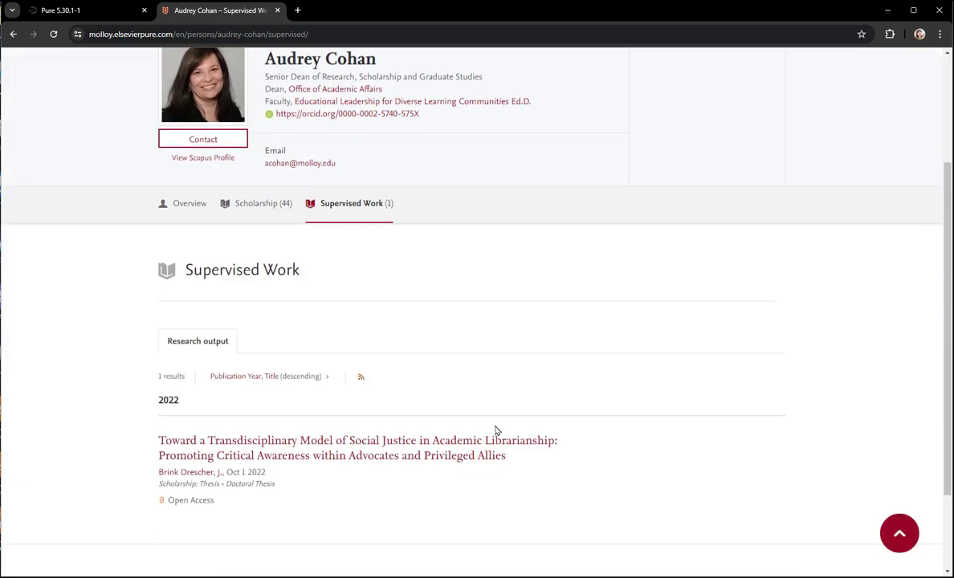
scroll(506, 351, "up", 2)
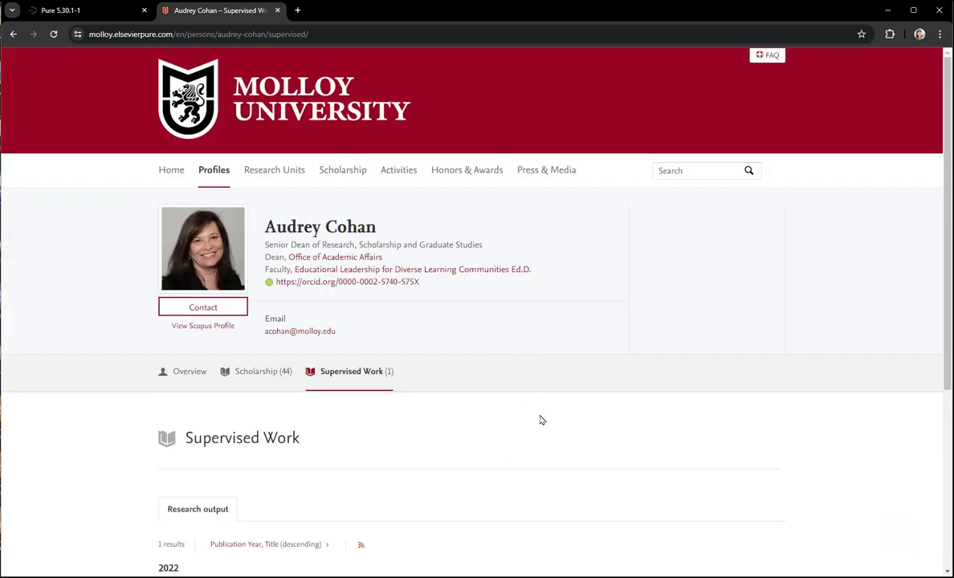
left_click(277, 10)
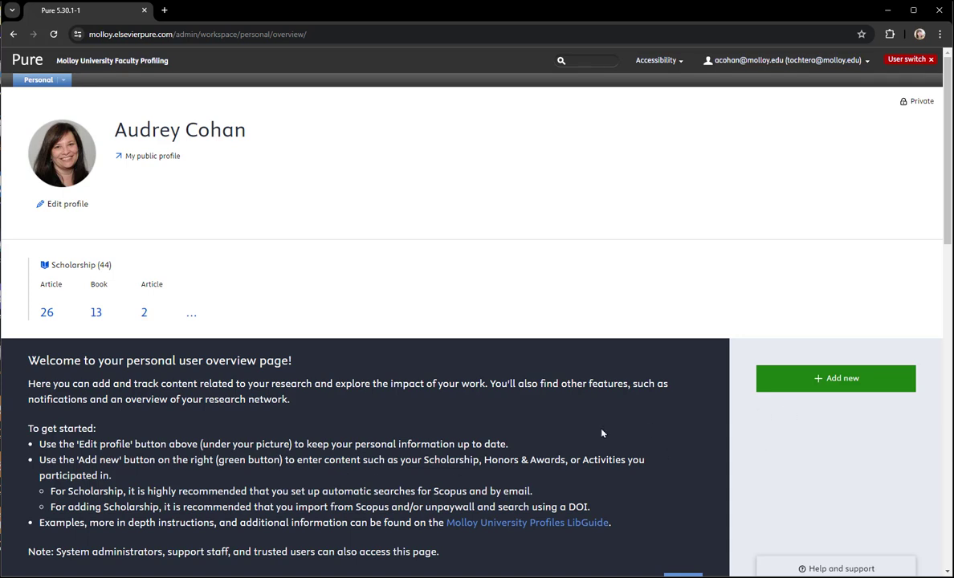
scroll(81, 281, "down", 1)
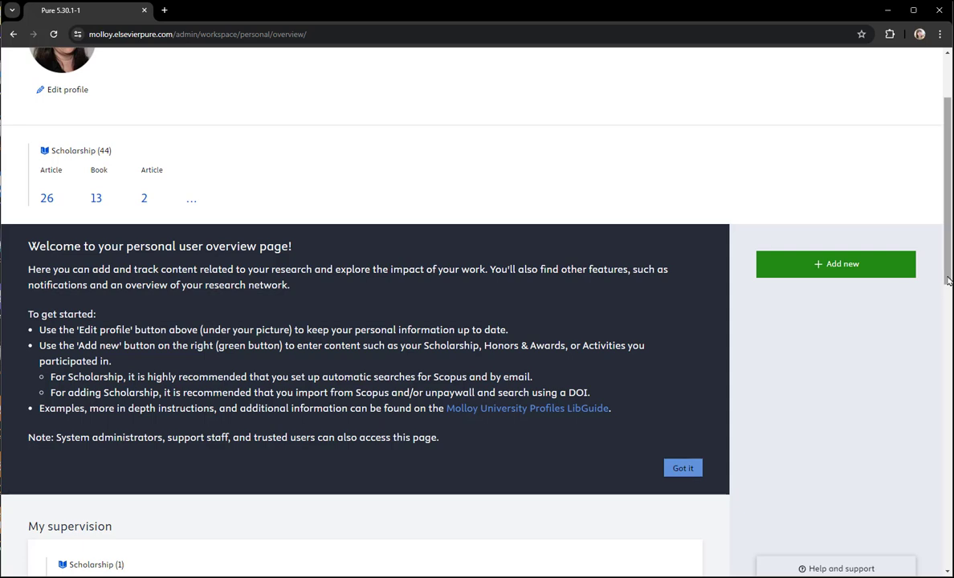
scroll(924, 241, "up", 2)
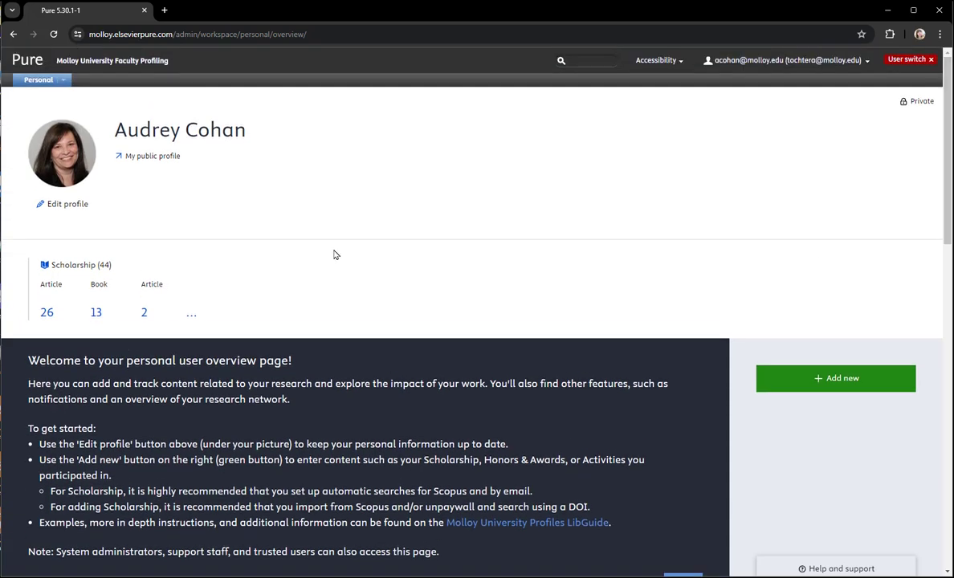